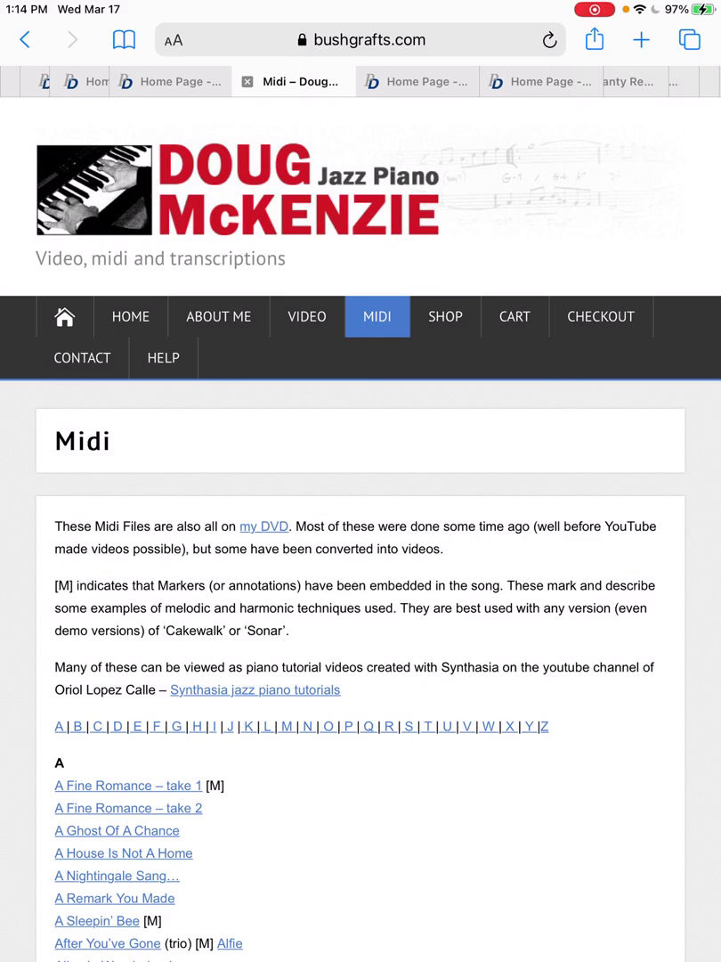
Scroll the Midi song list past A and B to the C section showing Cry Me A River
{"action": "scroll", "coordinate": [361, 534], "scroll_direction": "down", "scroll_amount": 6}
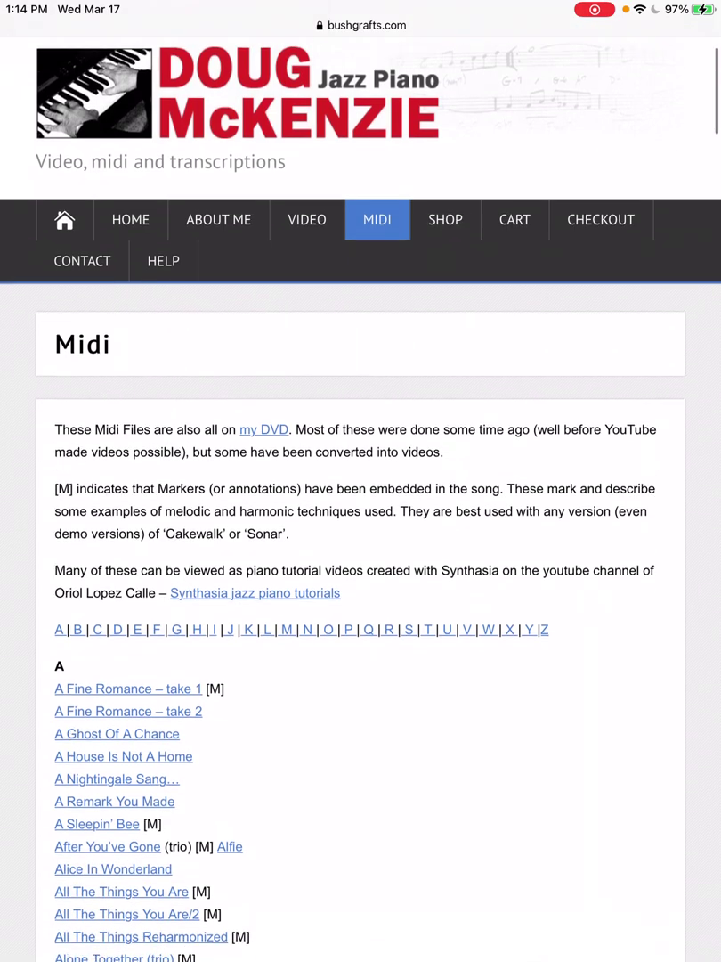
{"action": "scroll", "coordinate": [361, 534], "scroll_direction": "down", "scroll_amount": 7}
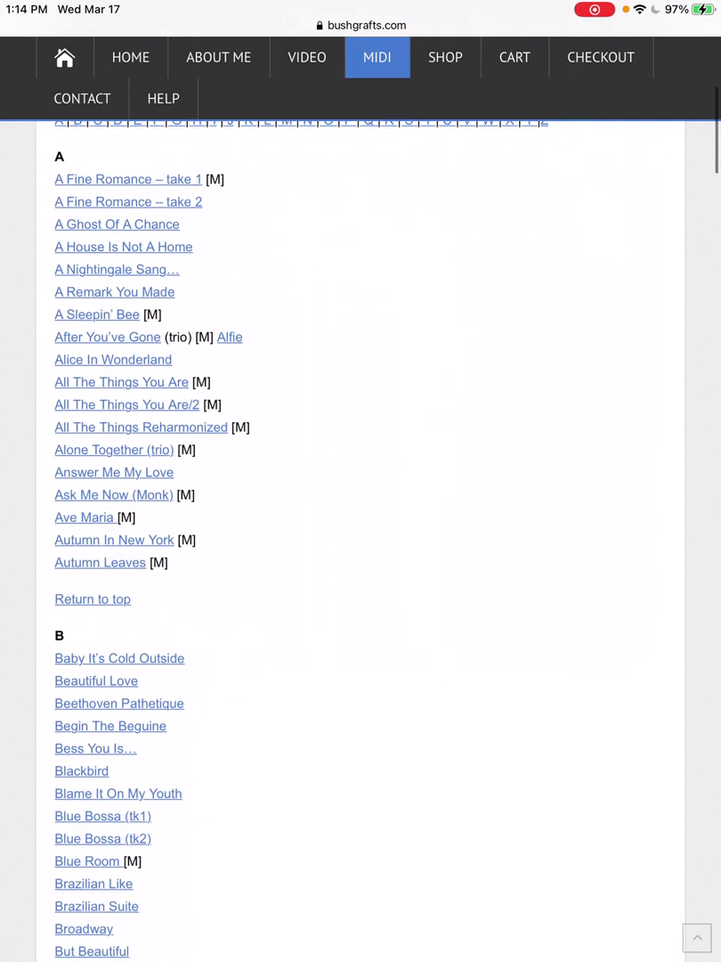
{"action": "scroll", "coordinate": [360, 534], "scroll_direction": "down", "scroll_amount": 7}
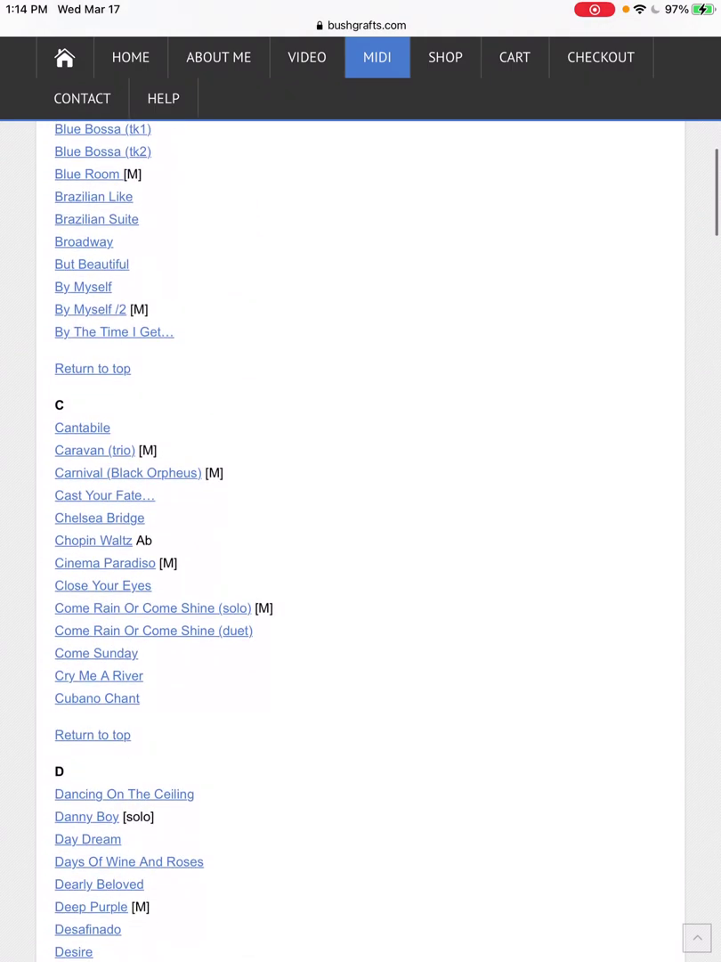
{"action": "scroll", "coordinate": [361, 534], "scroll_direction": "down", "scroll_amount": 6}
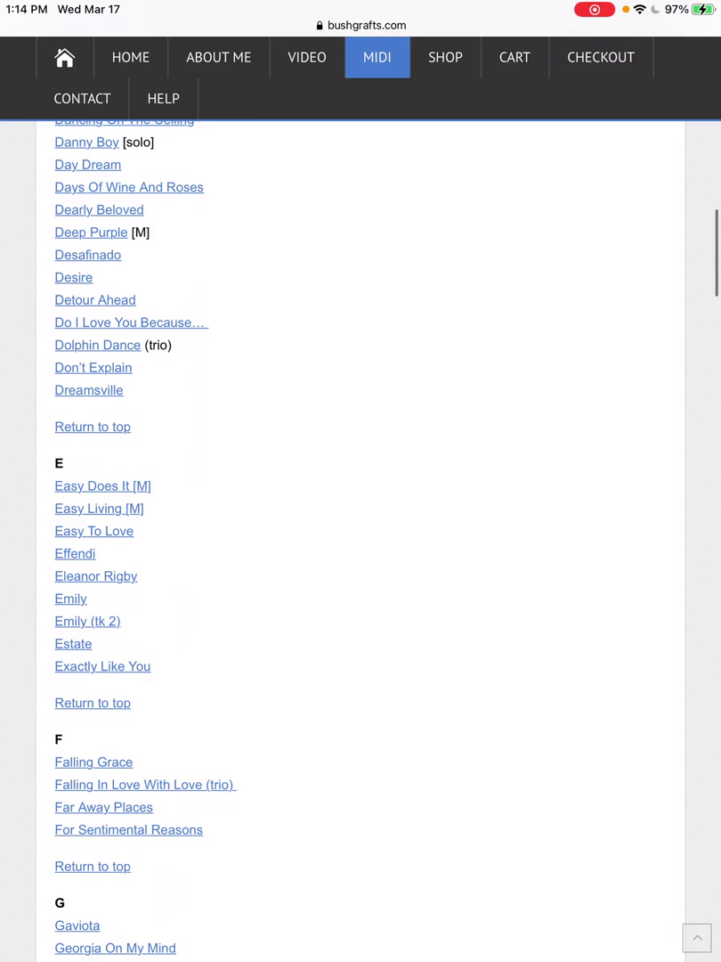
{"action": "scroll", "coordinate": [360, 534], "scroll_direction": "up", "scroll_amount": 5}
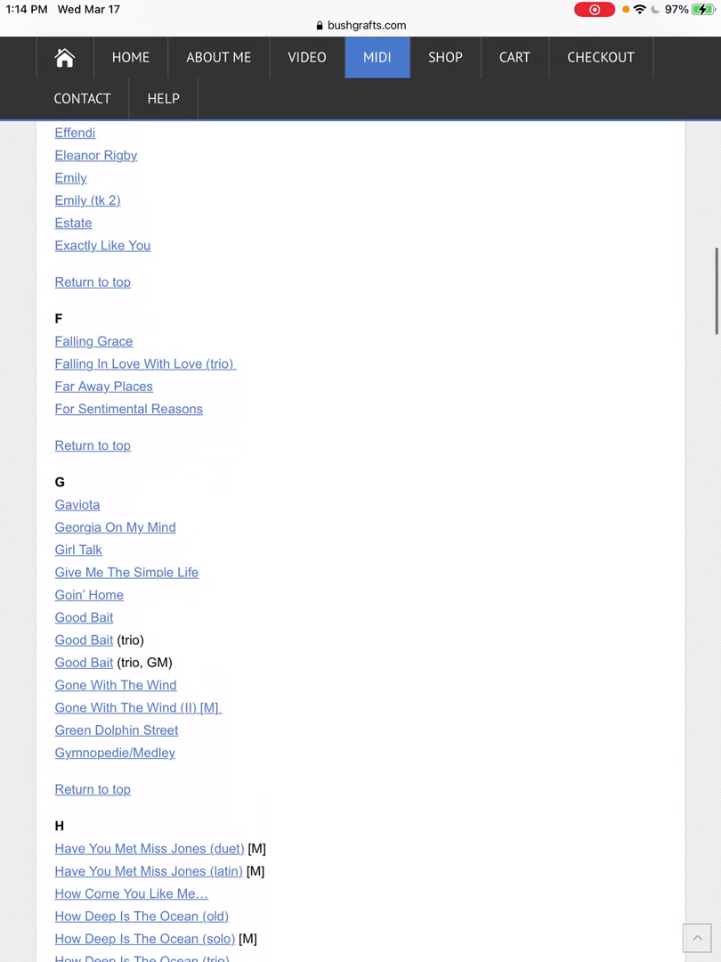
{"action": "scroll", "coordinate": [360, 534], "scroll_direction": "up", "scroll_amount": 4}
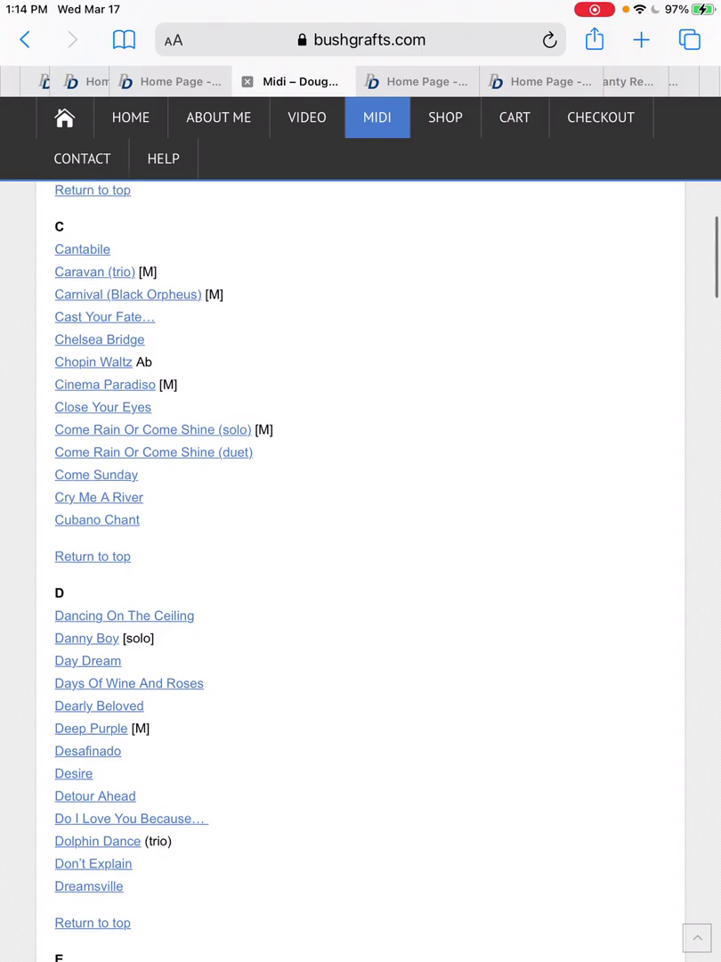
{"action": "scroll", "coordinate": [360, 570], "scroll_direction": "up", "scroll_amount": 2}
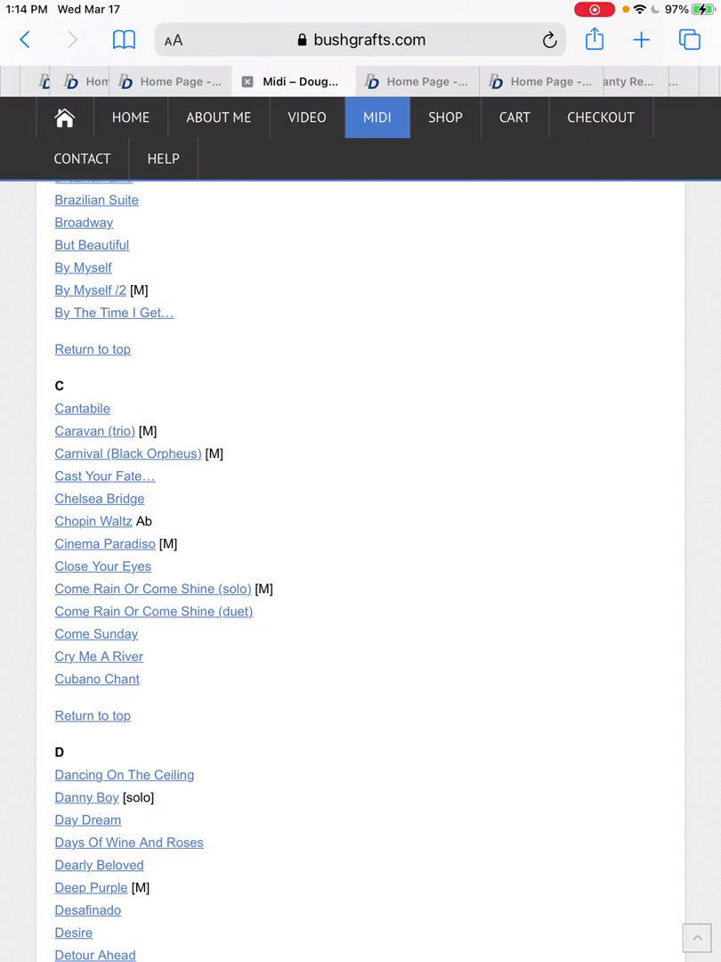
Download the Cry Me A River MIDI file and view it as Cry me a river 2 (14 KB) in downloads
{"action": "left_click", "coordinate": [99, 656]}
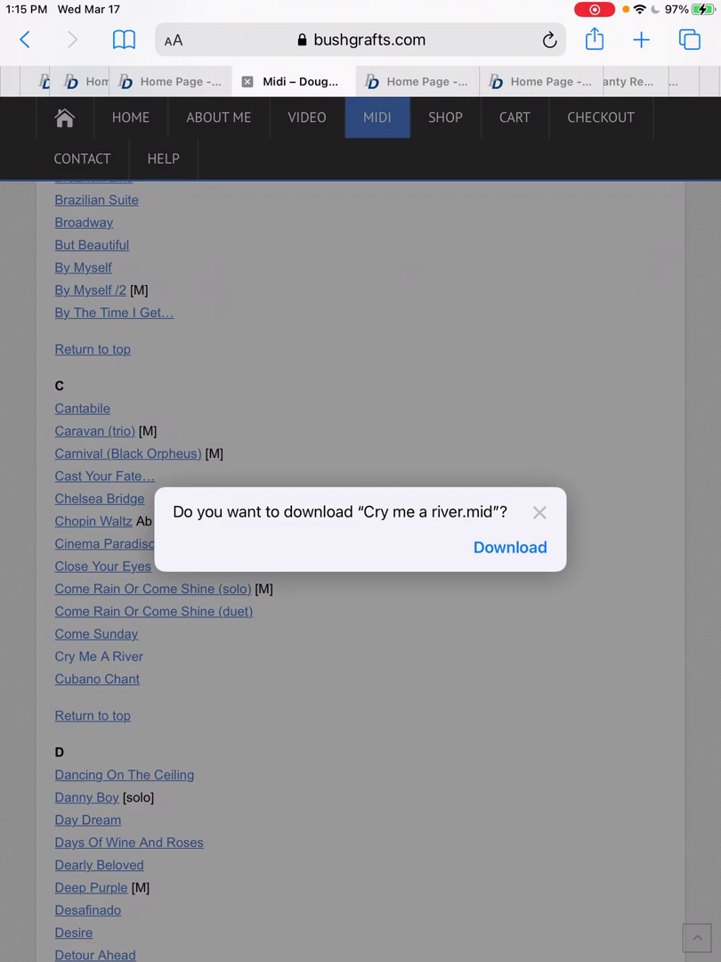
{"action": "left_click", "coordinate": [510, 546]}
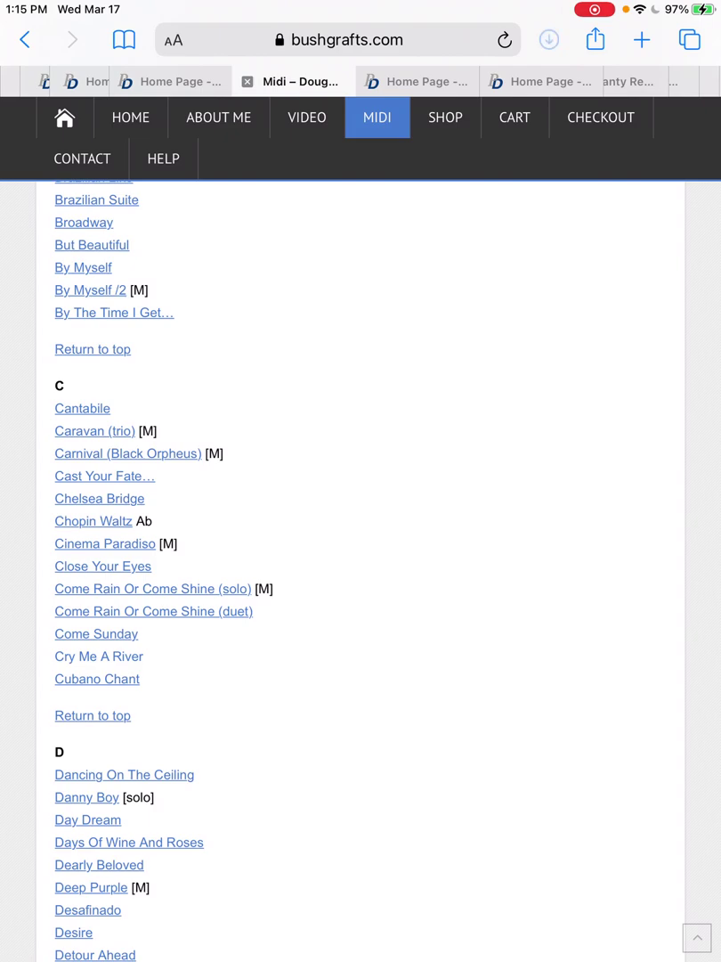
{"action": "left_click", "coordinate": [549, 39]}
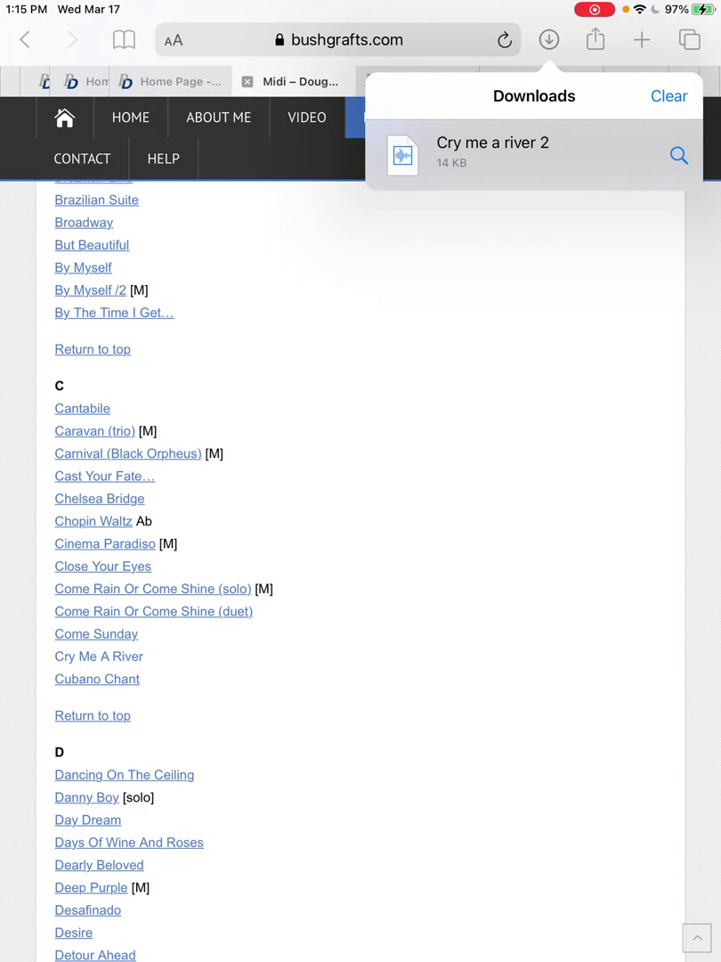
Preview Cry me a river 2 and share it to PD iQ, reaching the copy prompt
{"action": "left_click", "coordinate": [492, 152]}
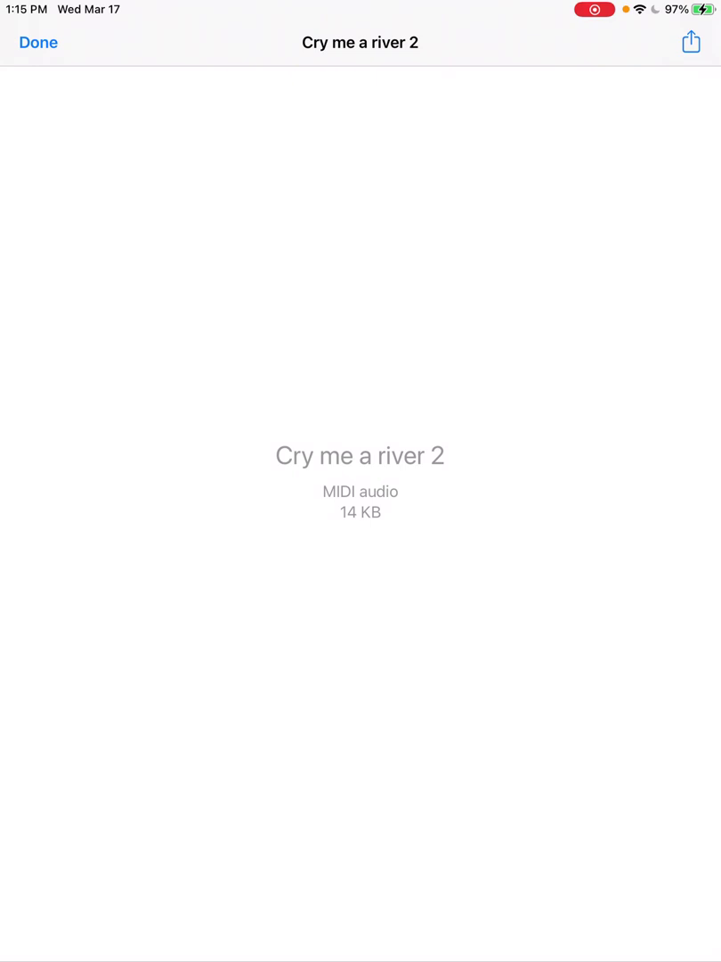
{"action": "left_click", "coordinate": [691, 42]}
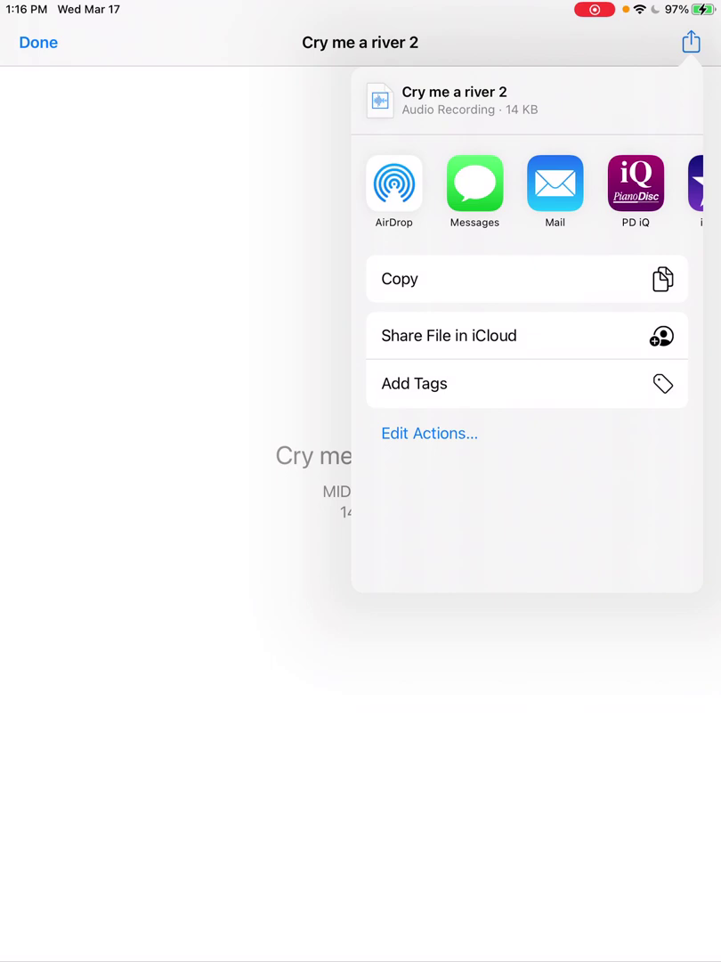
{"action": "scroll", "coordinate": [527, 187], "scroll_direction": "right", "scroll_amount": 5}
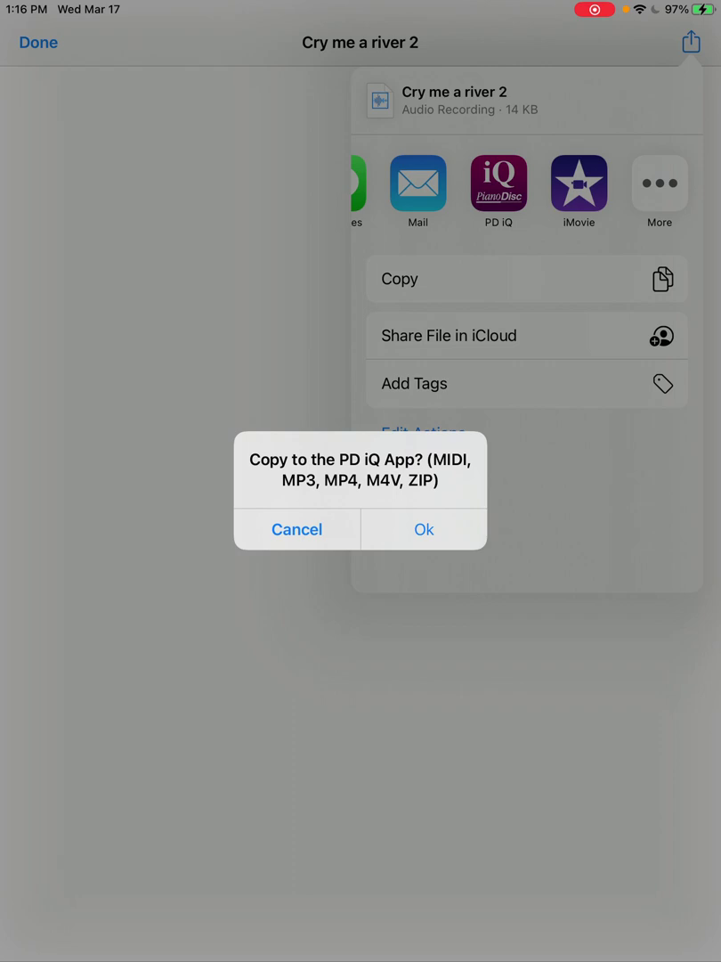
Copy Cry me a river 2 into PD iQ and verify it is the only song in the unknown album
{"action": "left_click", "coordinate": [424, 529]}
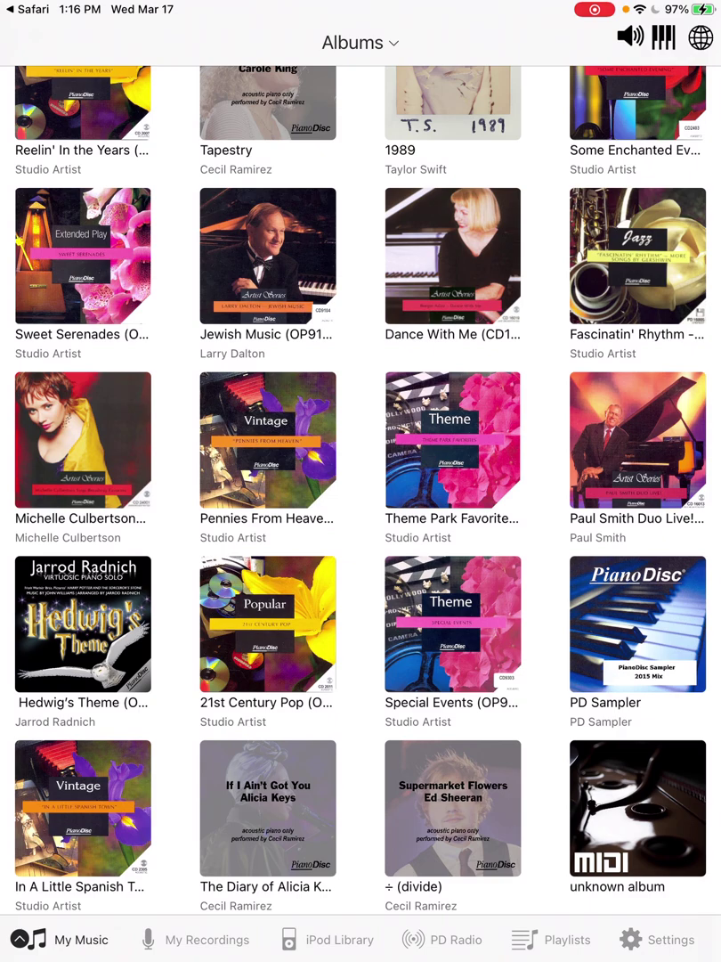
{"action": "scroll", "coordinate": [360, 490], "scroll_direction": "down", "scroll_amount": 3}
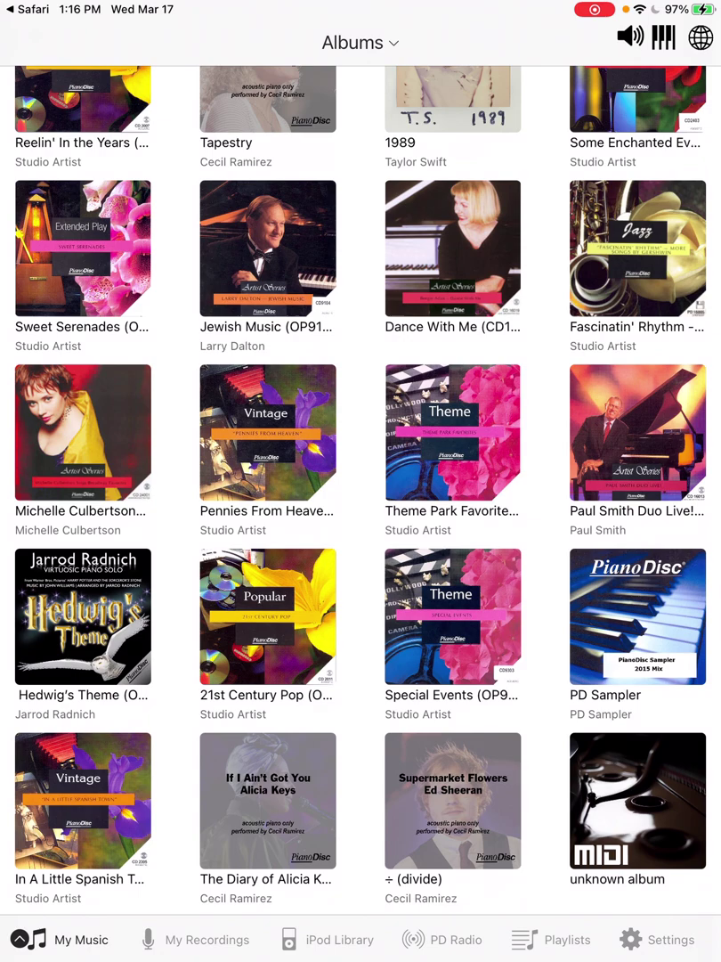
{"action": "left_click", "coordinate": [637, 800]}
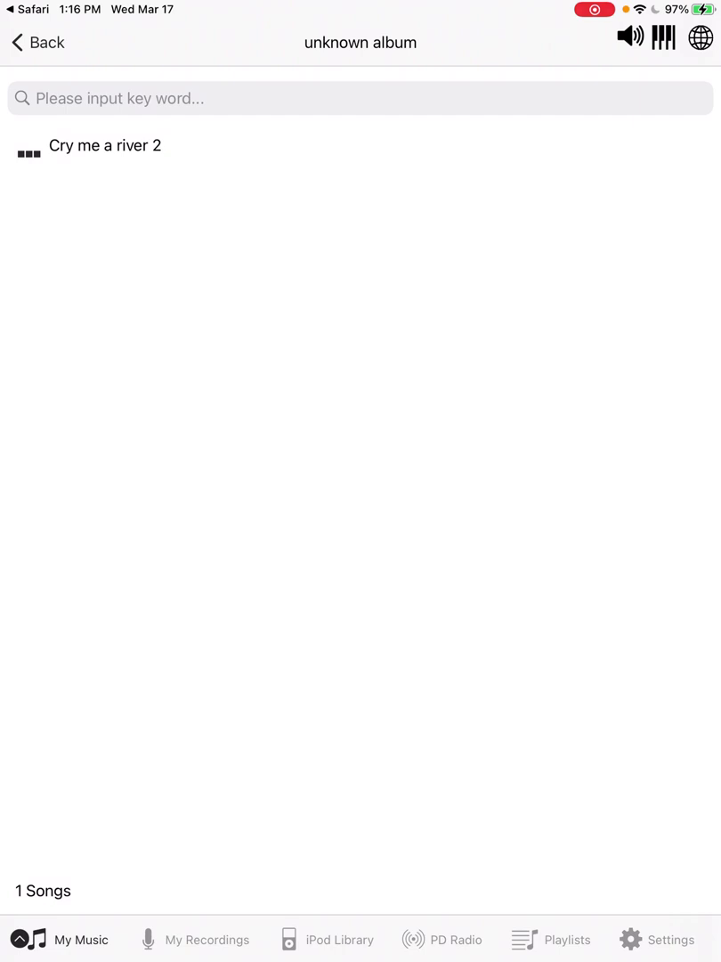
{"action": "left_click", "coordinate": [37, 42]}
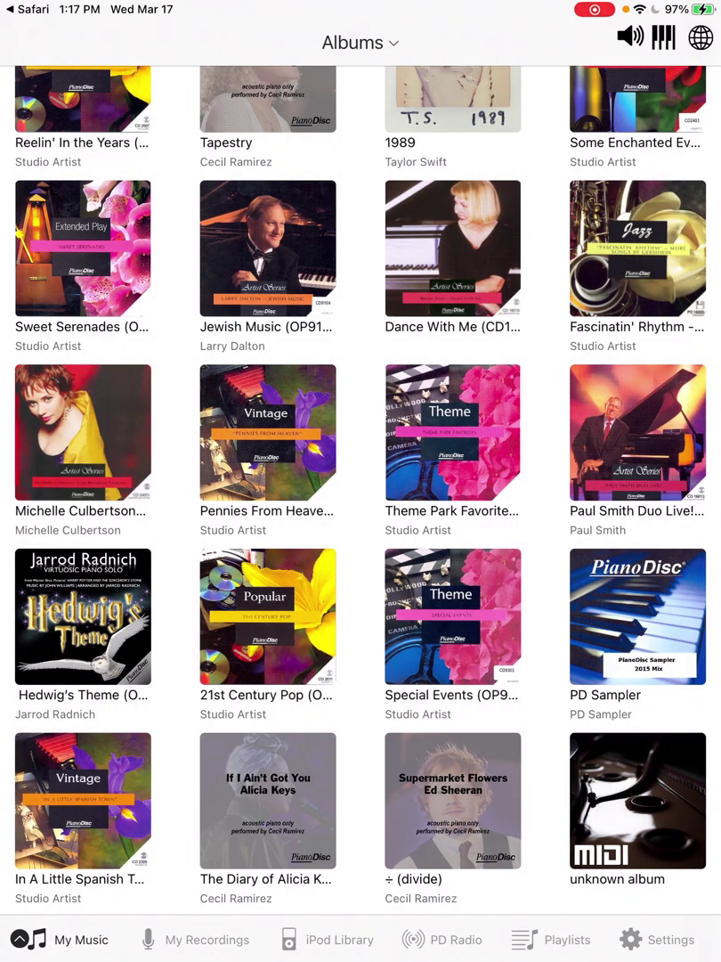
Return to Safari and close the file preview to get back to the Midi song list
{"action": "key", "text": "super+h"}
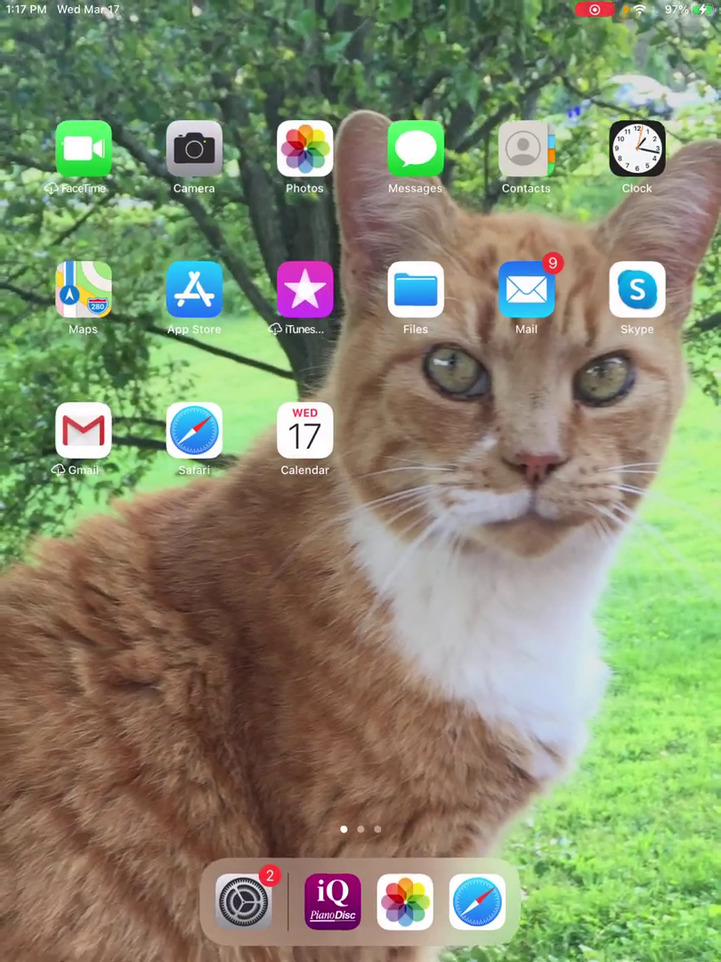
{"action": "left_click", "coordinate": [194, 430]}
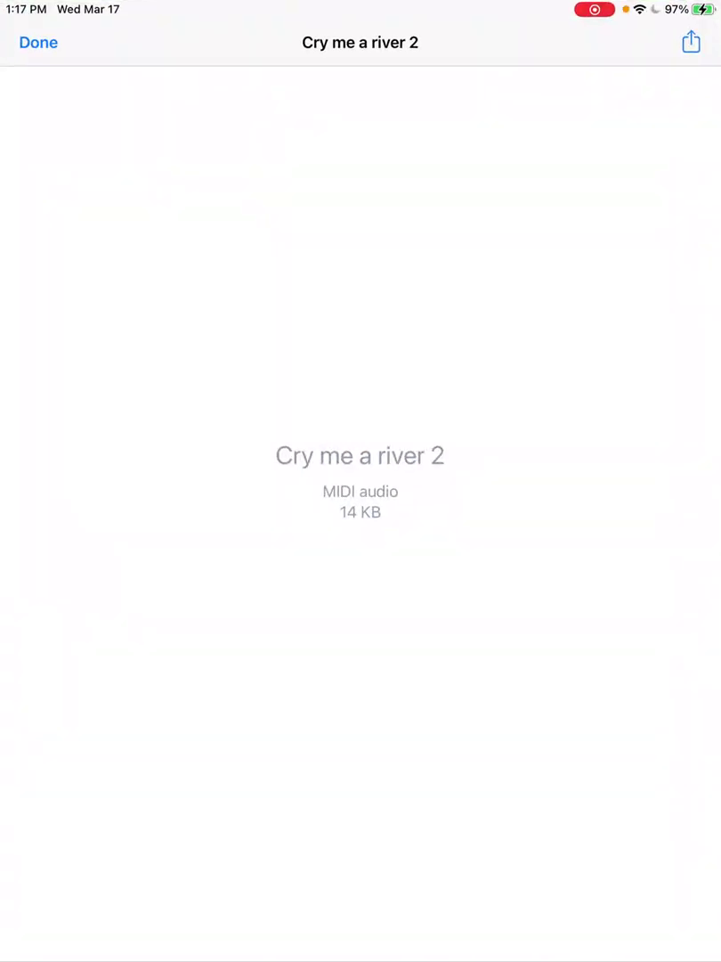
{"action": "left_click", "coordinate": [38, 41]}
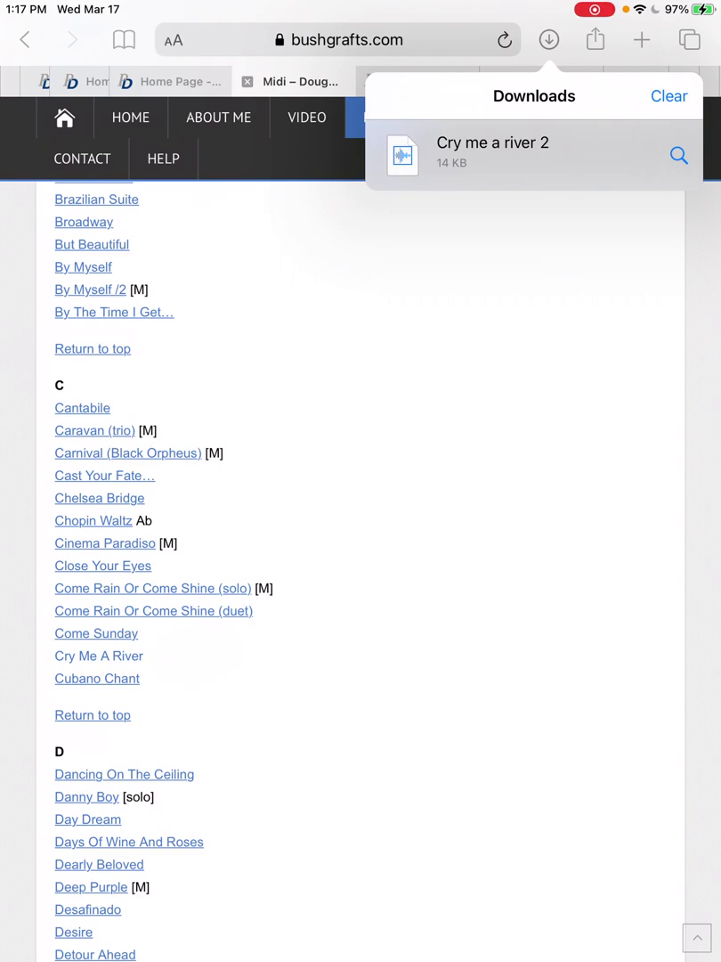
{"action": "scroll", "coordinate": [356, 570], "scroll_direction": "up", "scroll_amount": 5}
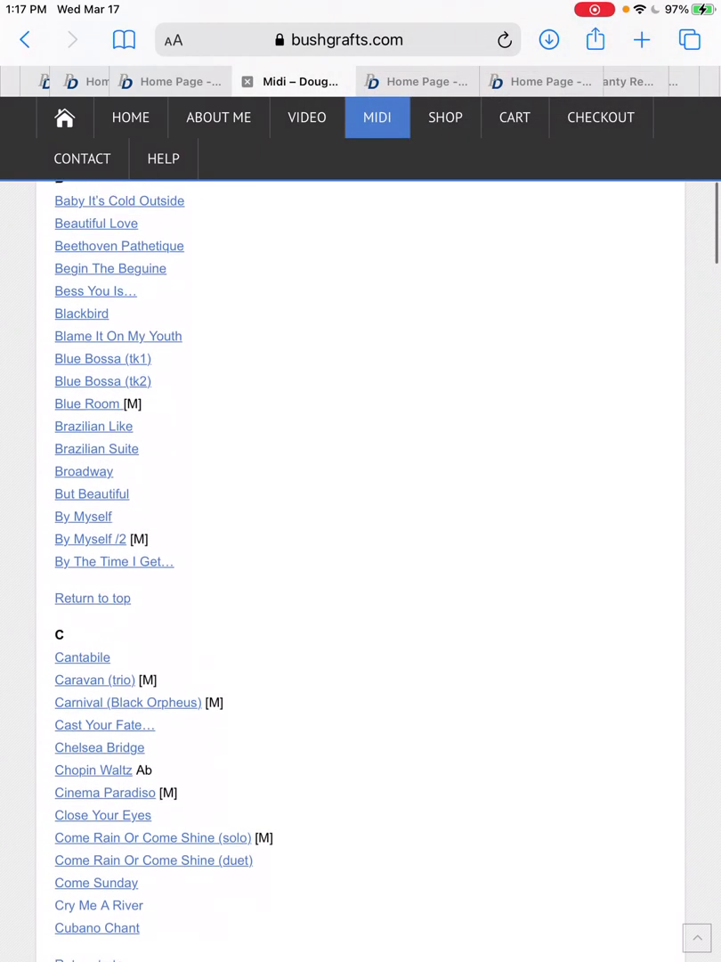
{"action": "scroll", "coordinate": [357, 569], "scroll_direction": "up", "scroll_amount": 3}
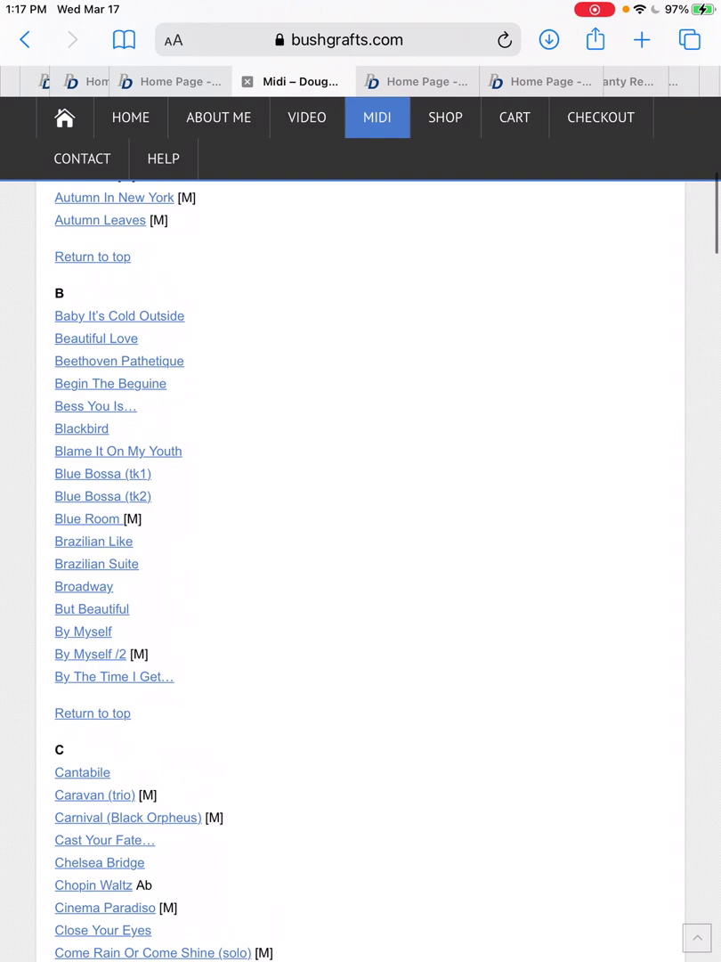
Download Blackbird.mid (25 KB) from the B section and show the downloads list
{"action": "left_click", "coordinate": [81, 428]}
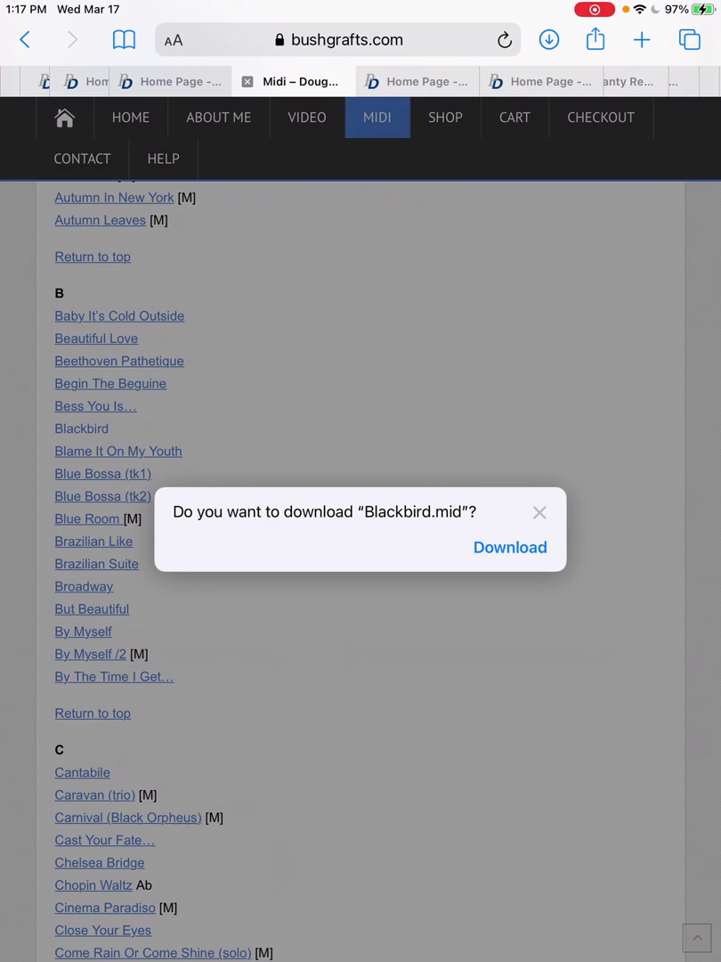
{"action": "left_click", "coordinate": [510, 546]}
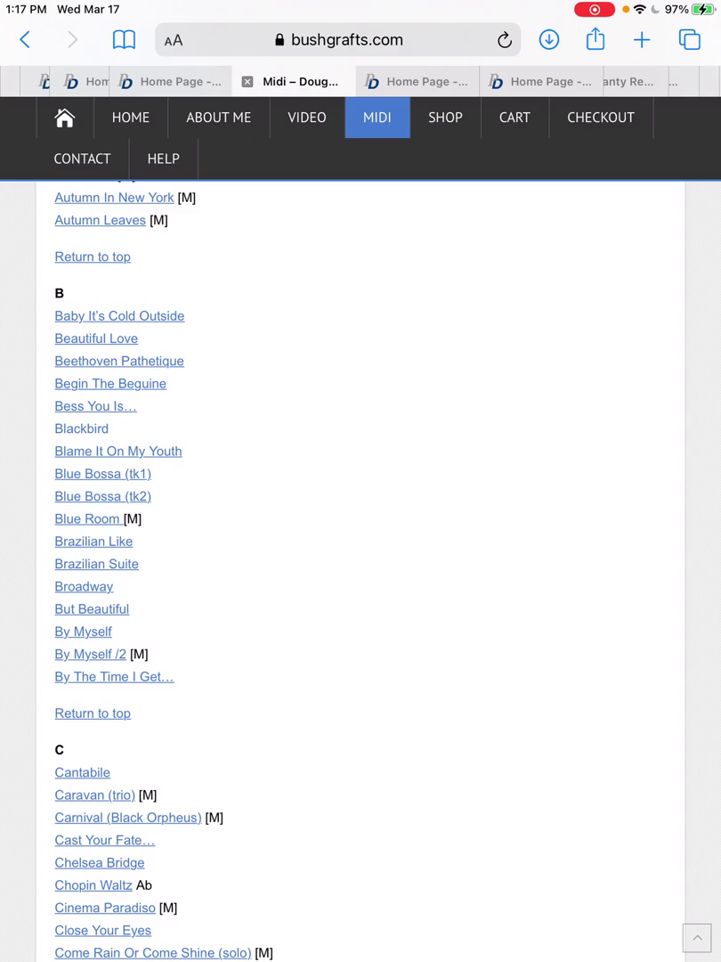
{"action": "left_click", "coordinate": [548, 40]}
Send the downloaded Blackbird file to PD iQ and confirm copying it into the app
{"action": "left_click", "coordinate": [469, 151]}
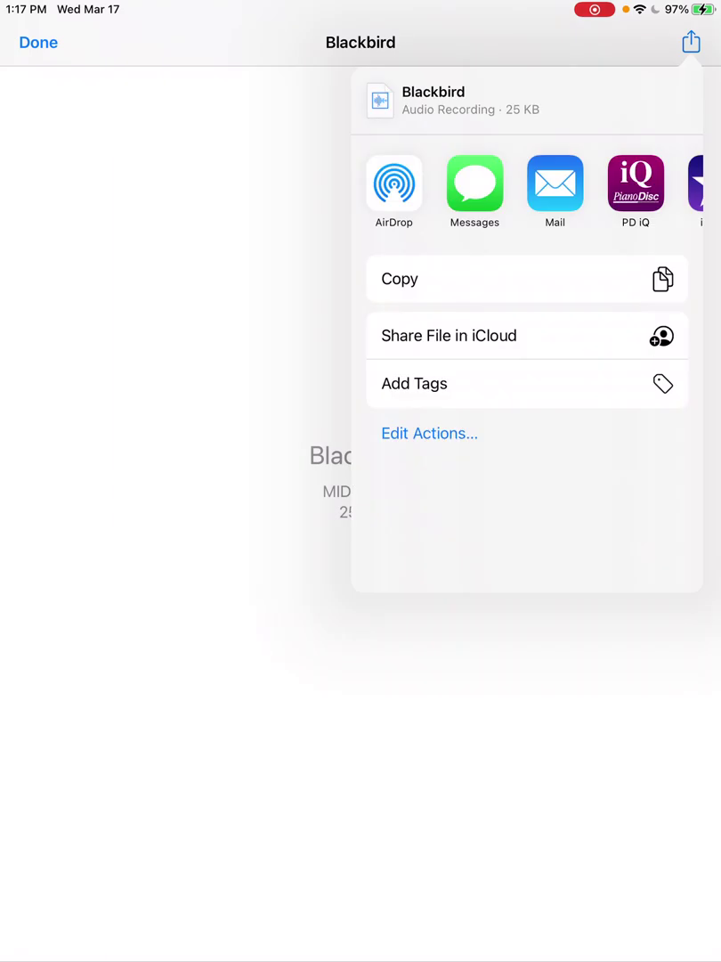
{"action": "left_click", "coordinate": [636, 186]}
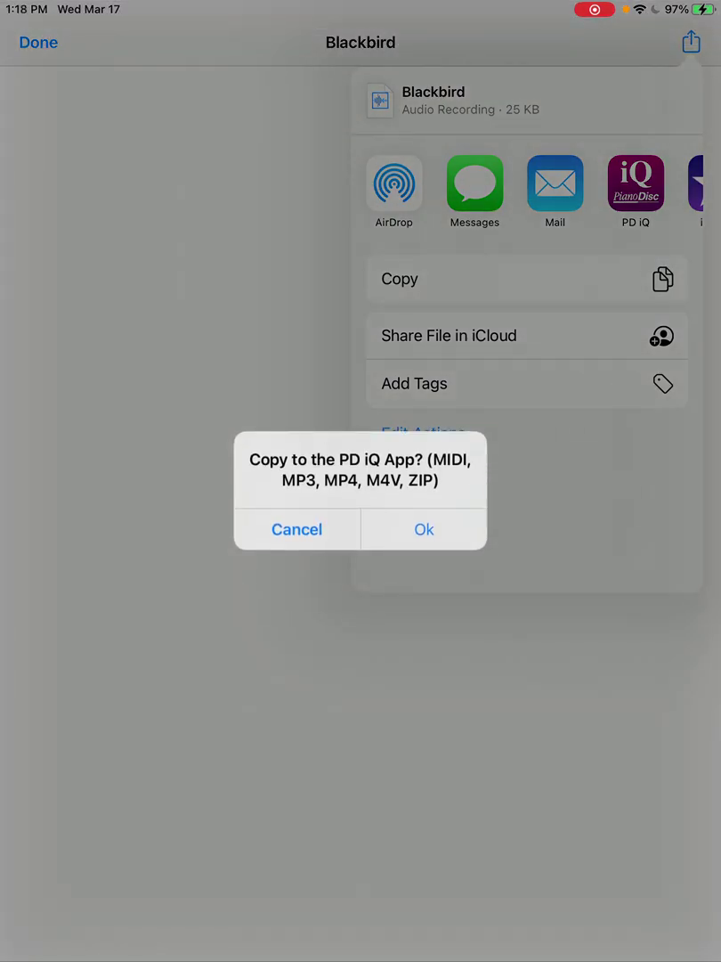
{"action": "left_click", "coordinate": [423, 528]}
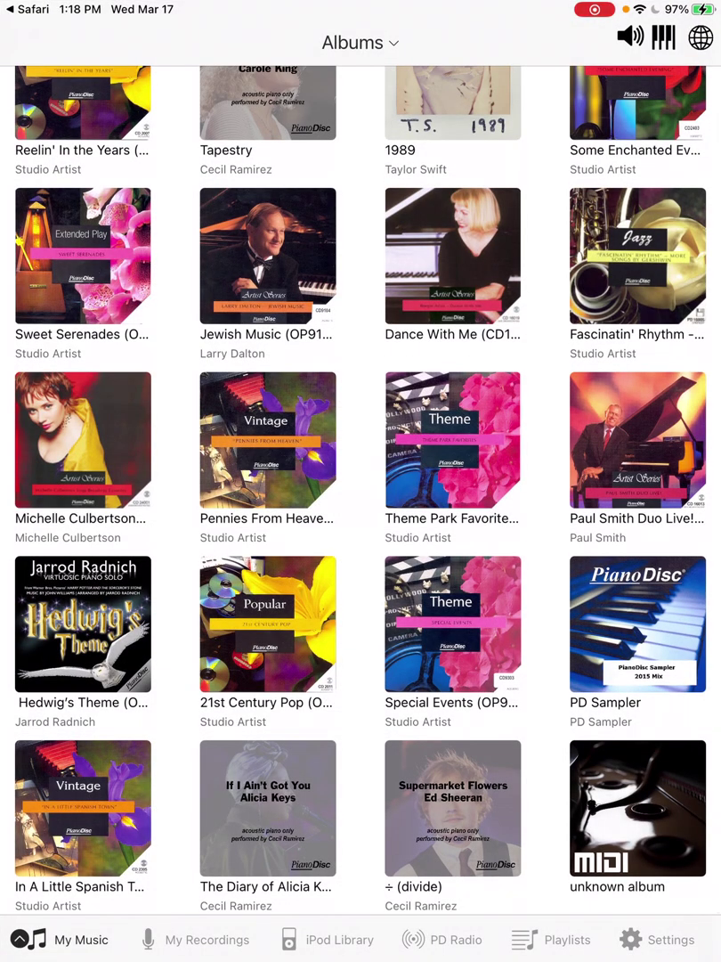
Check that the unknown album lists Blackbird and Cry me a river 2, then leave PD iQ
{"action": "left_click", "coordinate": [637, 808]}
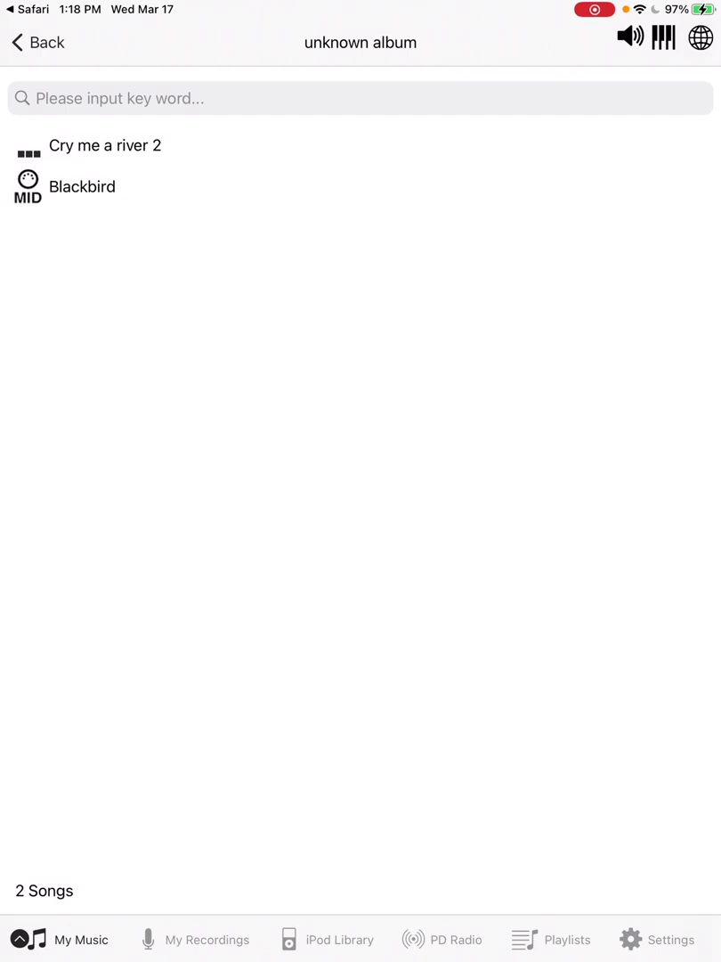
{"action": "key", "text": "super+h"}
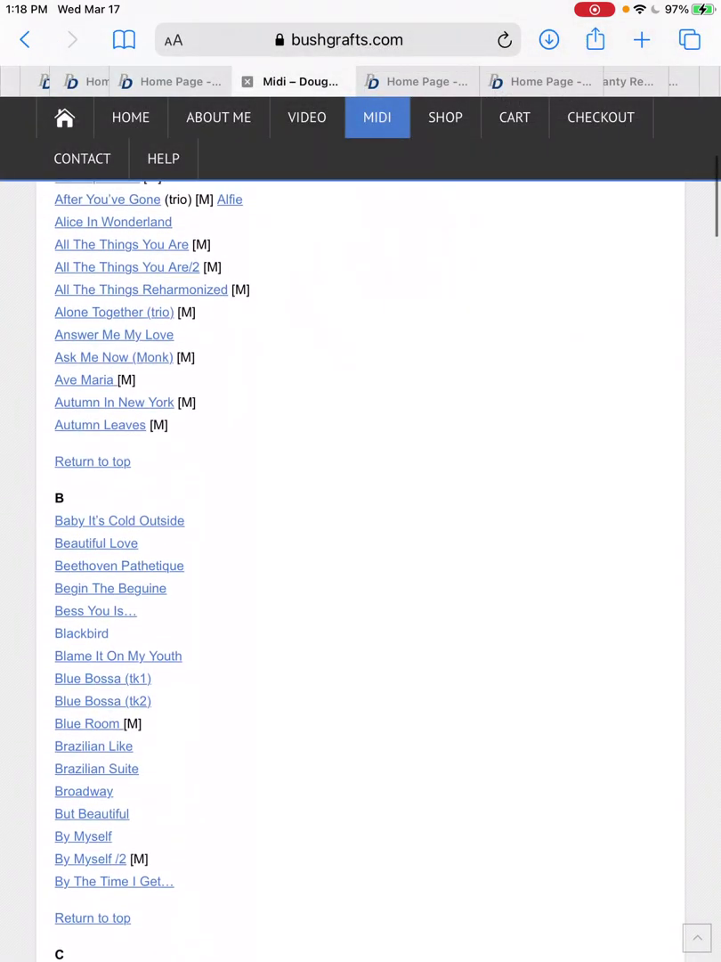
Download Eleanor Rigby.mid (4 KB) from the E section and show the downloads list
{"action": "scroll", "coordinate": [361, 534], "scroll_direction": "down", "scroll_amount": 5}
{"action": "scroll", "coordinate": [361, 534], "scroll_direction": "down", "scroll_amount": 5}
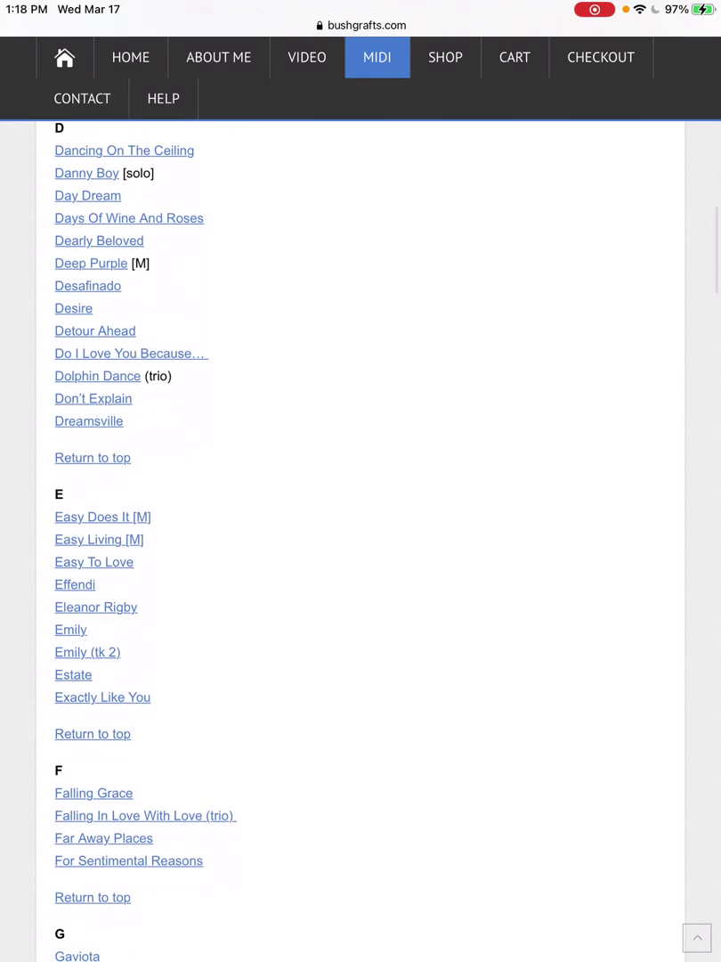
{"action": "left_click", "coordinate": [97, 606]}
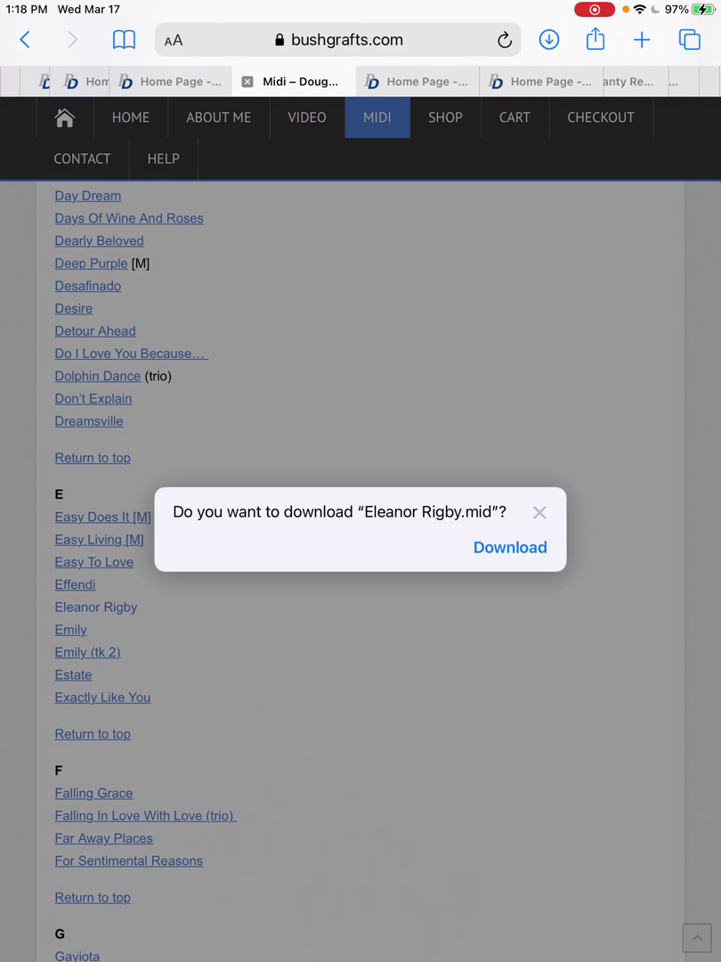
{"action": "left_click", "coordinate": [511, 547]}
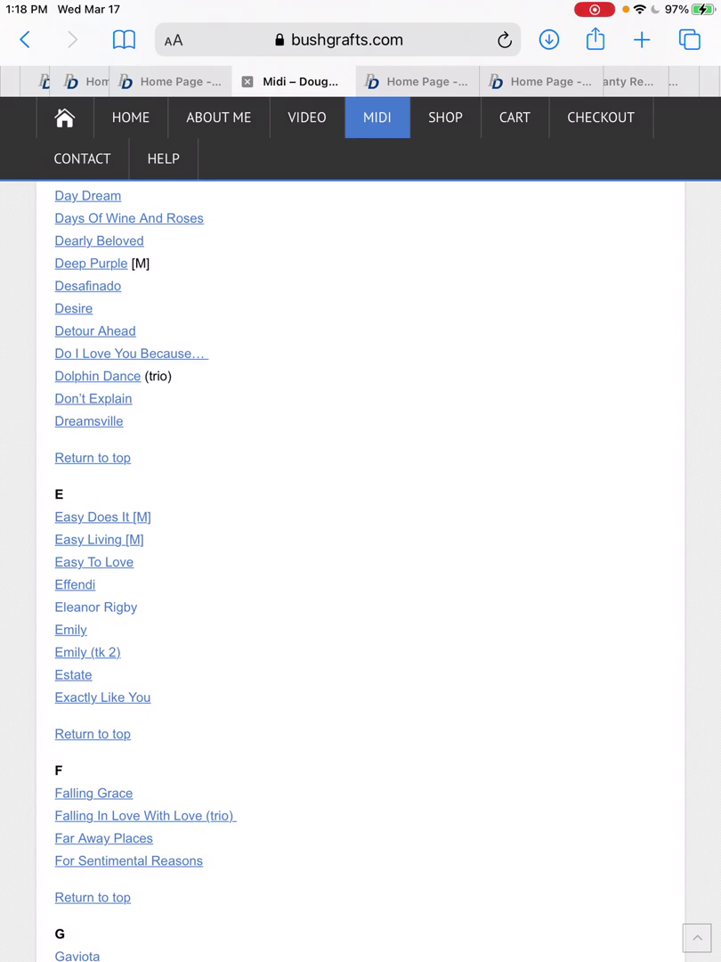
{"action": "left_click", "coordinate": [550, 39]}
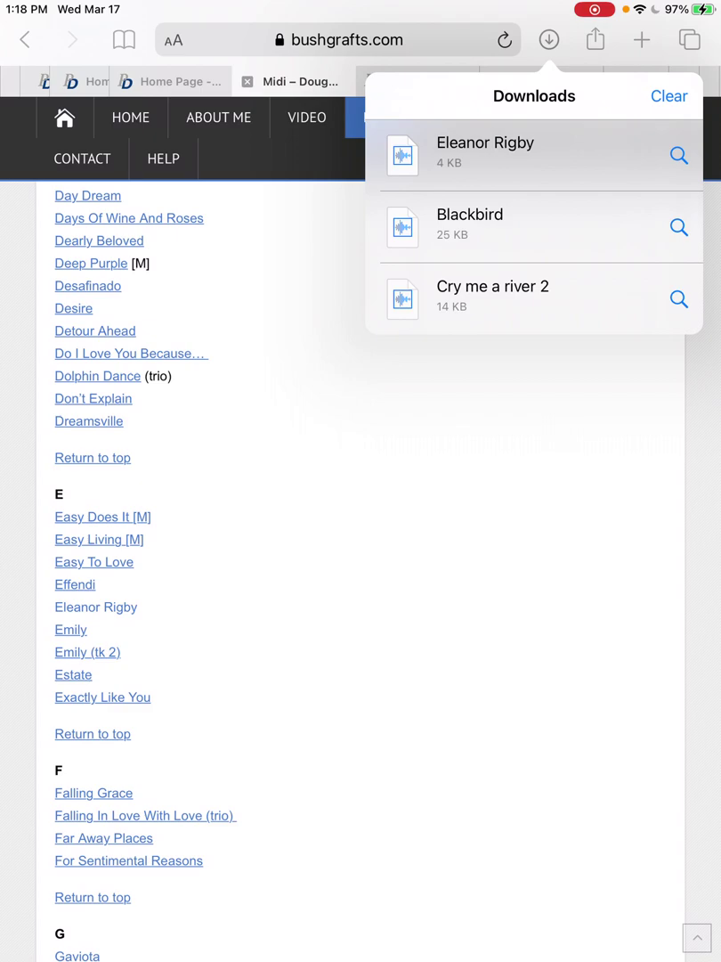
Share the downloaded Eleanor Rigby file to PD iQ and confirm copying it into the app
{"action": "left_click", "coordinate": [485, 155]}
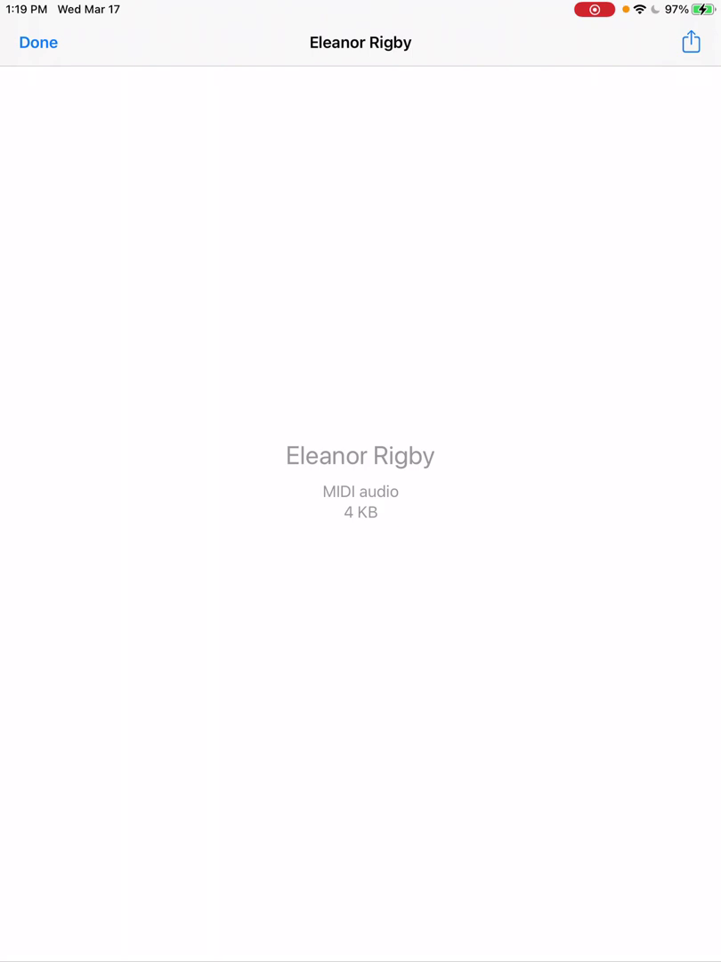
{"action": "left_click", "coordinate": [691, 42]}
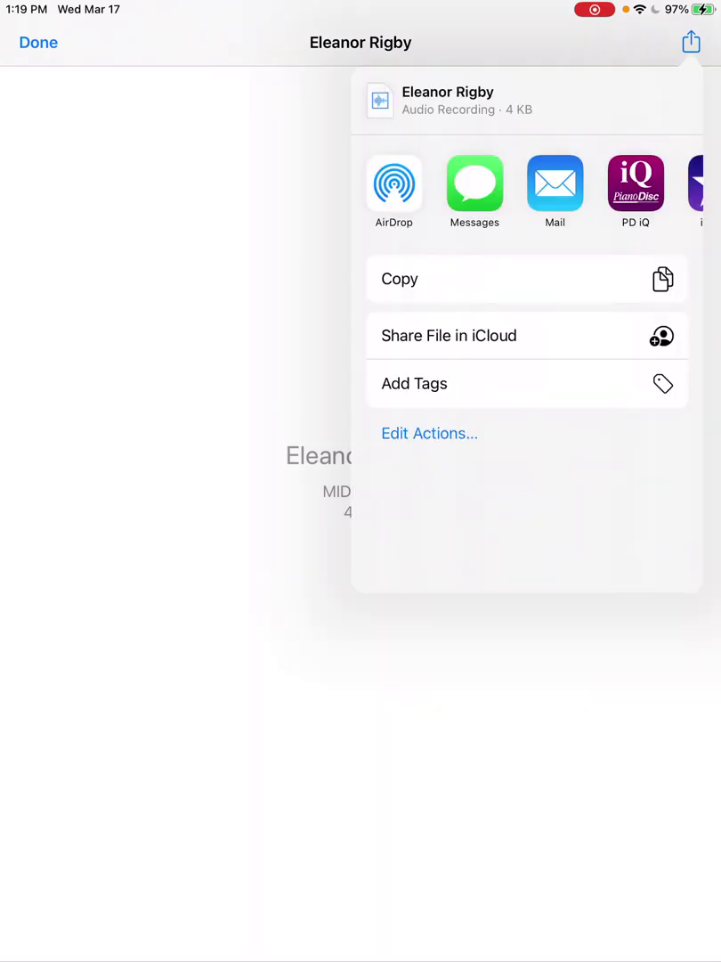
{"action": "left_click", "coordinate": [636, 183]}
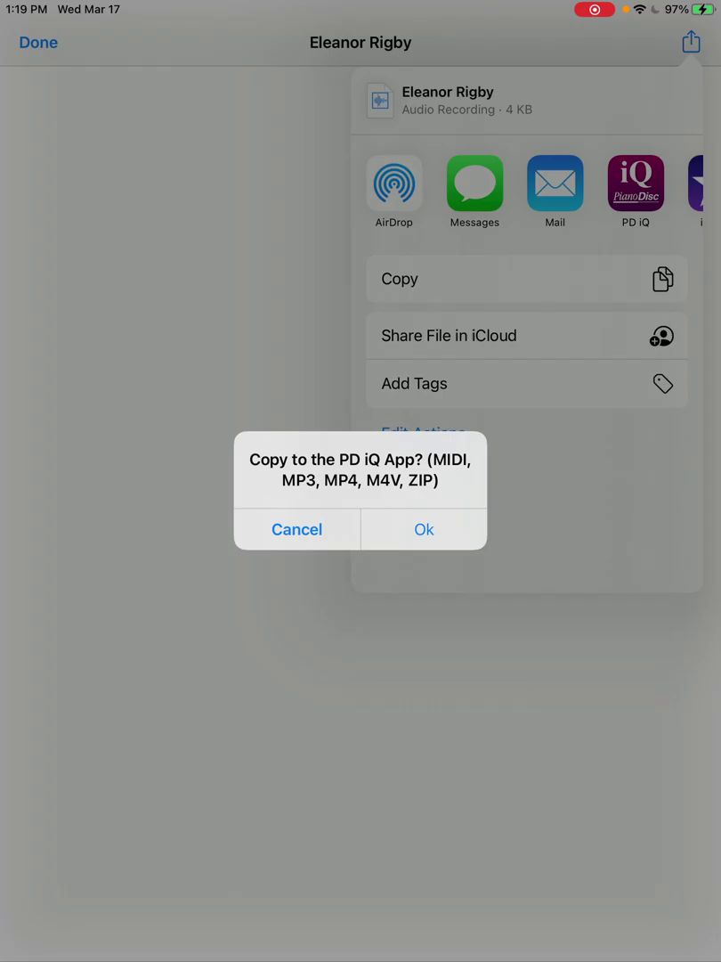
{"action": "left_click", "coordinate": [423, 529]}
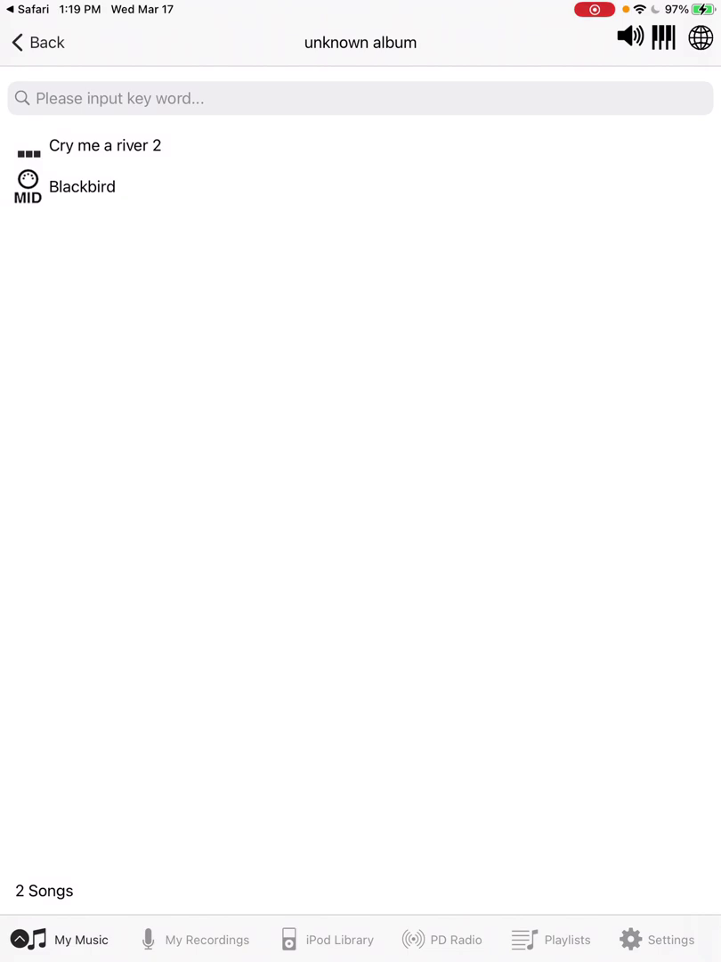
Reopen the unknown album repeatedly looking for Eleanor Rigby, then return to the Albums grid
{"action": "left_click", "coordinate": [37, 42]}
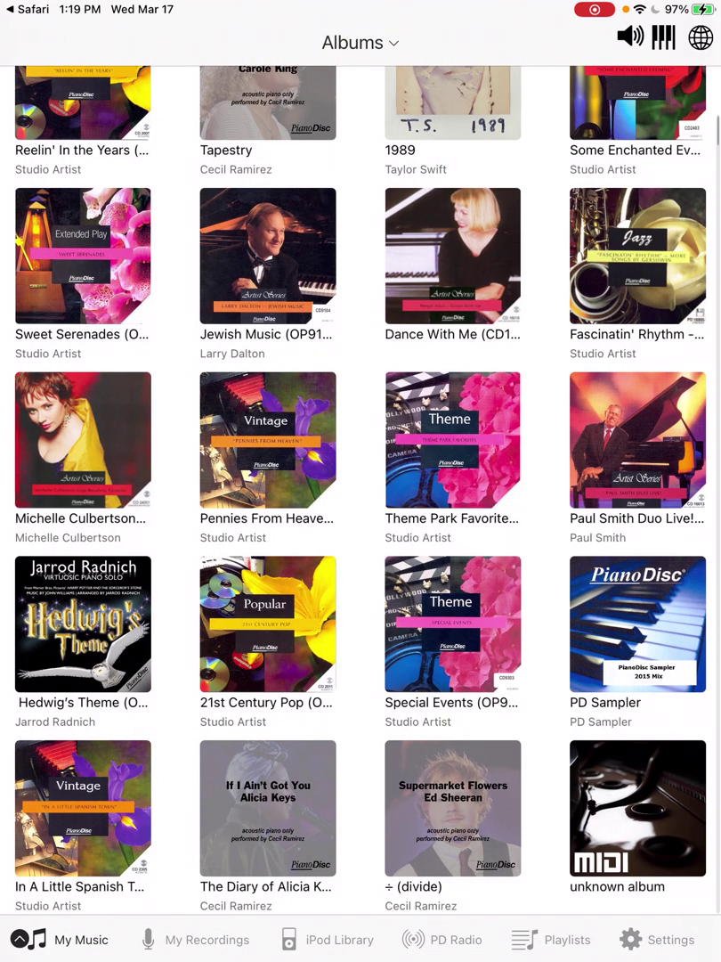
{"action": "left_click", "coordinate": [637, 807]}
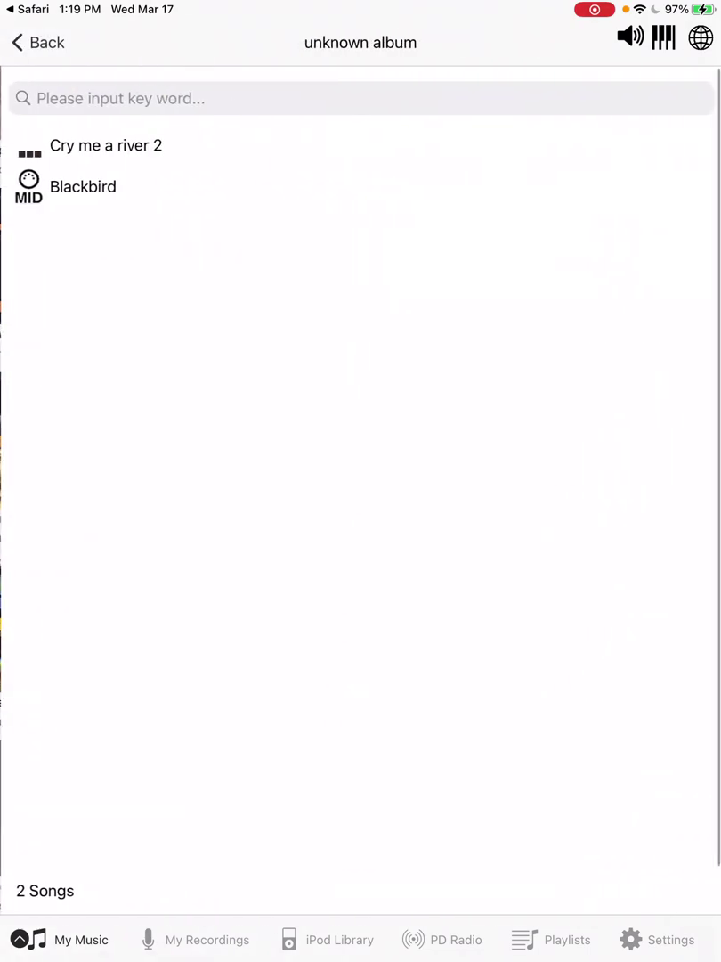
{"action": "left_click", "coordinate": [38, 42]}
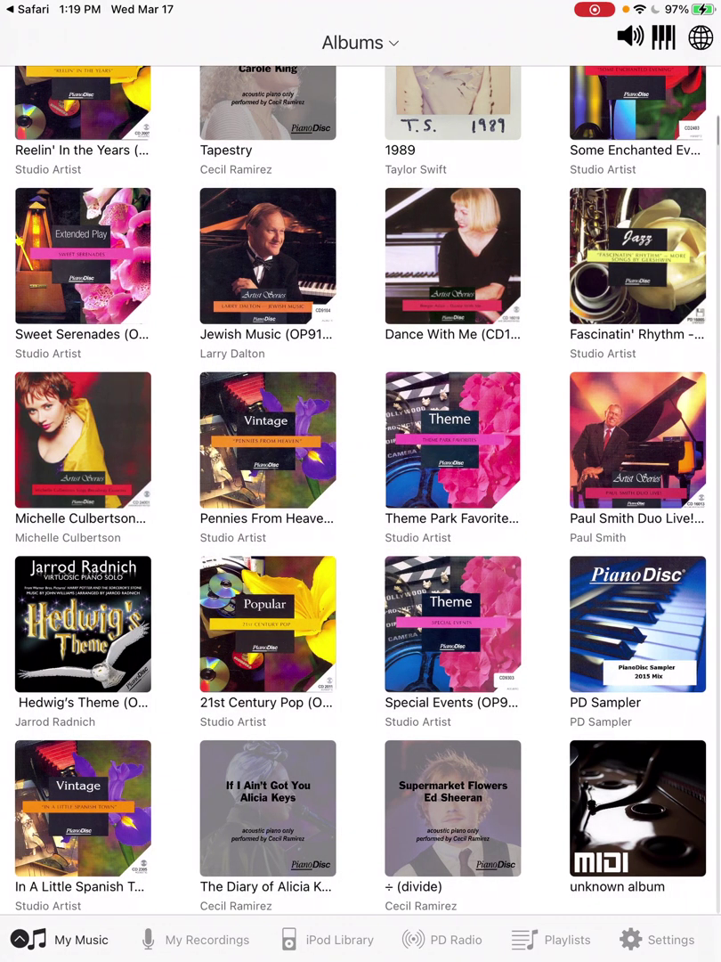
{"action": "left_click", "coordinate": [633, 823]}
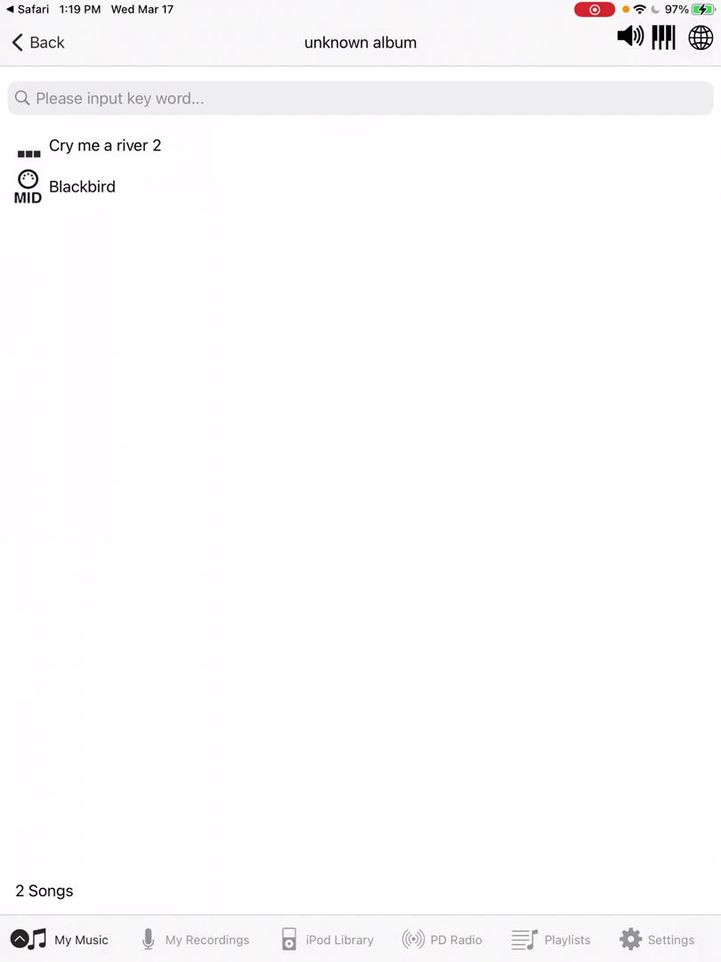
{"action": "left_click", "coordinate": [37, 42]}
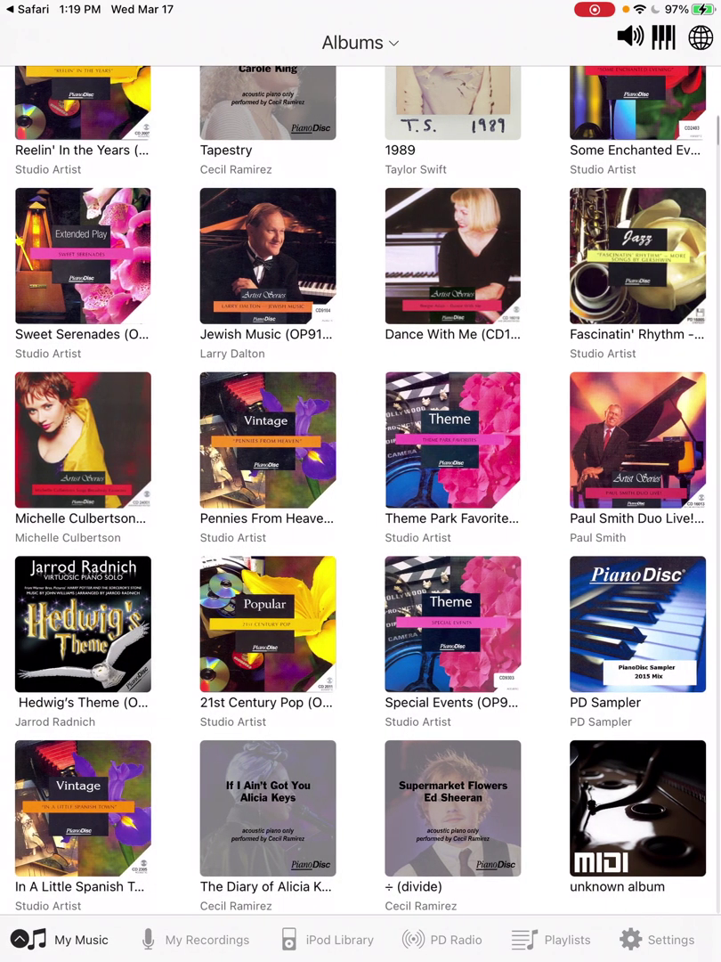
Share the Eleanor Rigby MIDI from Safari to PD iQ again and accept the copy alert
{"action": "key", "text": "super+h"}
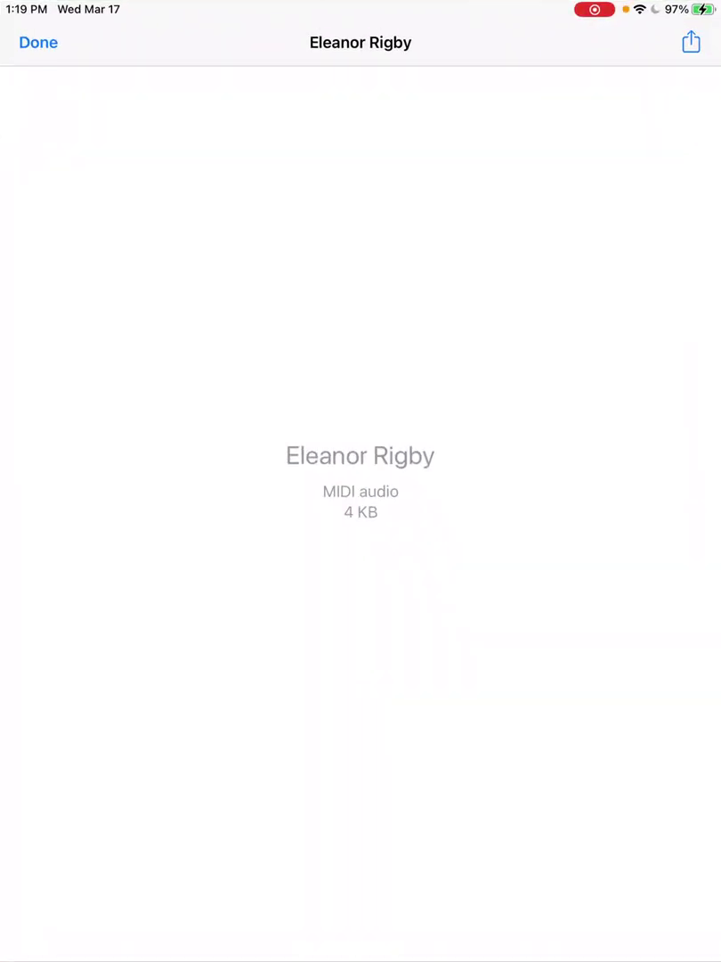
{"action": "left_click", "coordinate": [691, 42]}
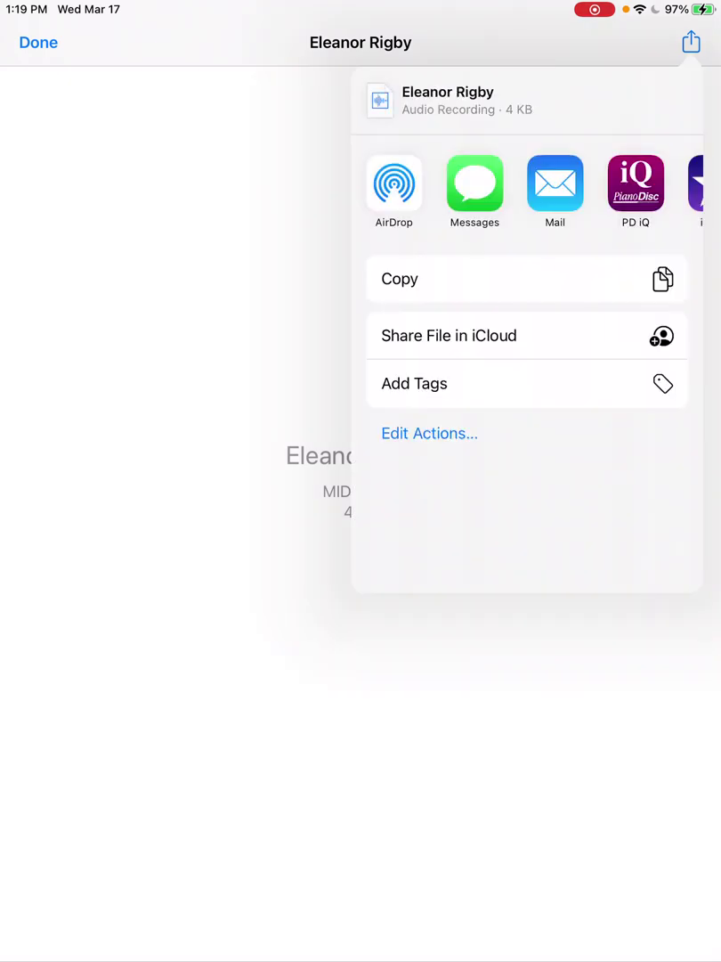
{"action": "left_click", "coordinate": [635, 184]}
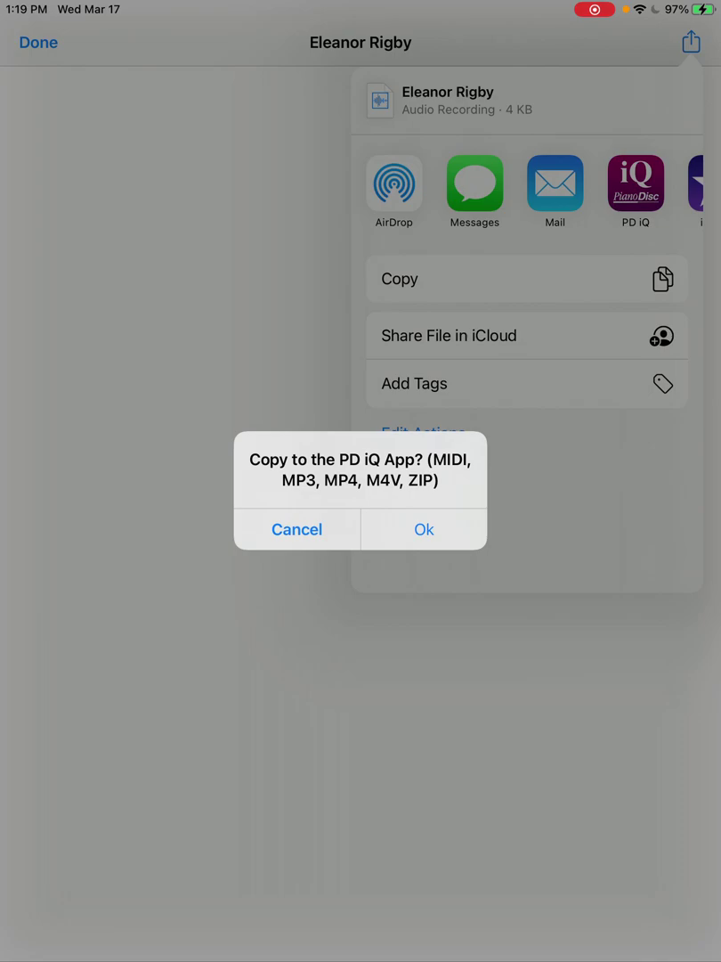
{"action": "left_click", "coordinate": [424, 529]}
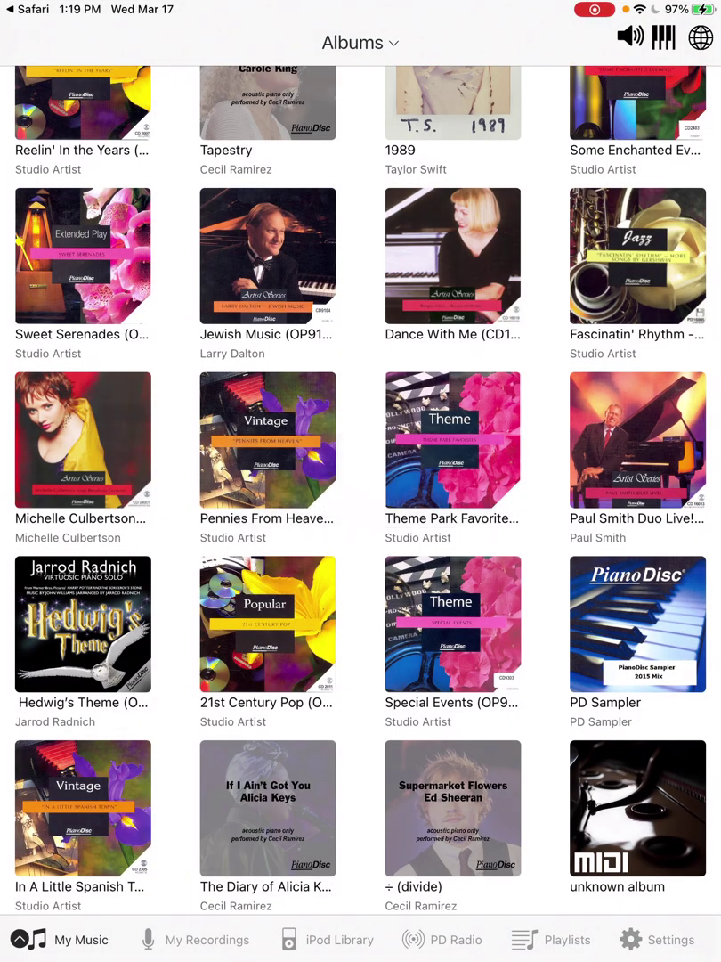
Open the unknown album to confirm Cry me a river 2, Blackbird and Eleanor Rigby are listed
{"action": "left_click", "coordinate": [637, 808]}
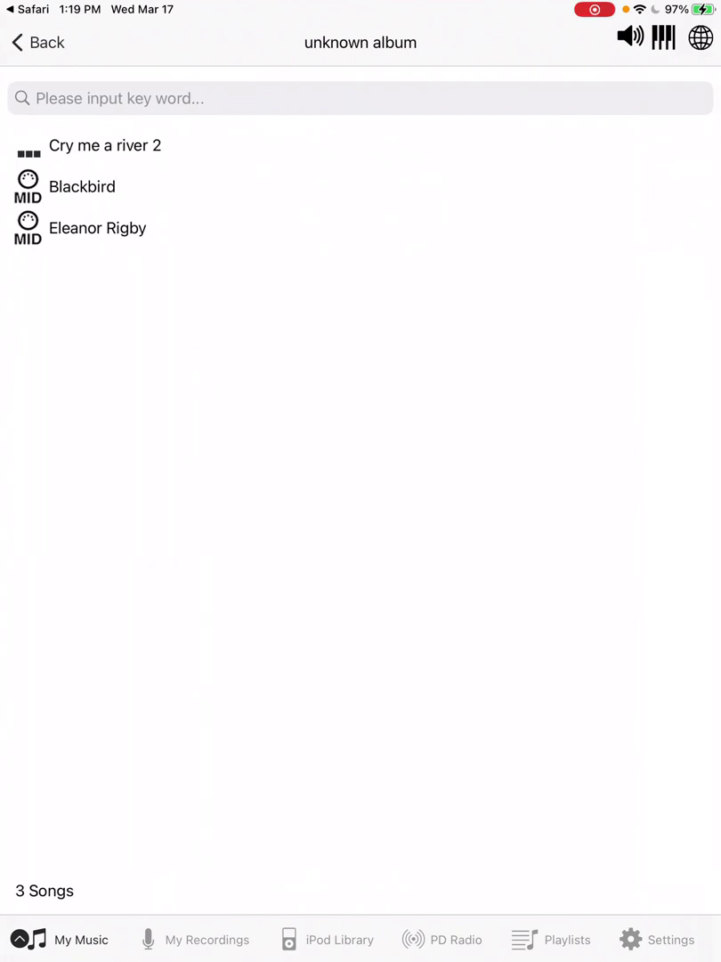